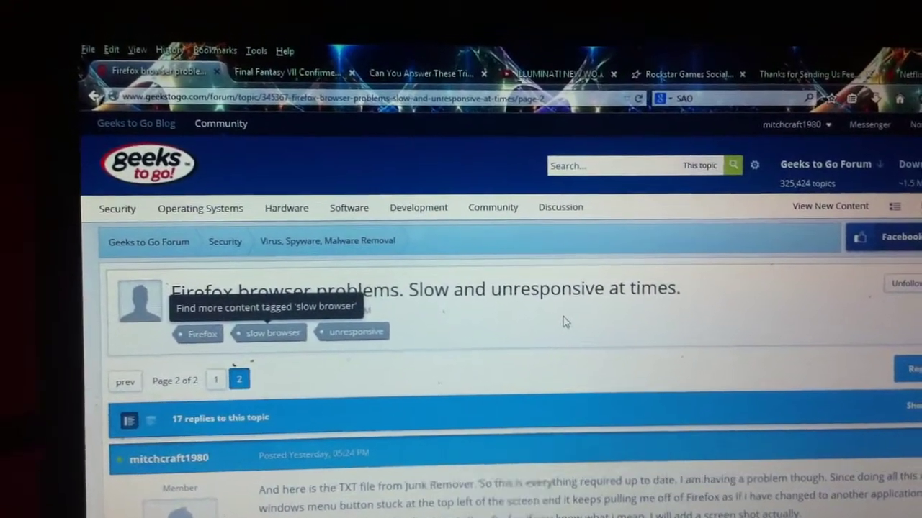
scroll(574, 317, down, 5)
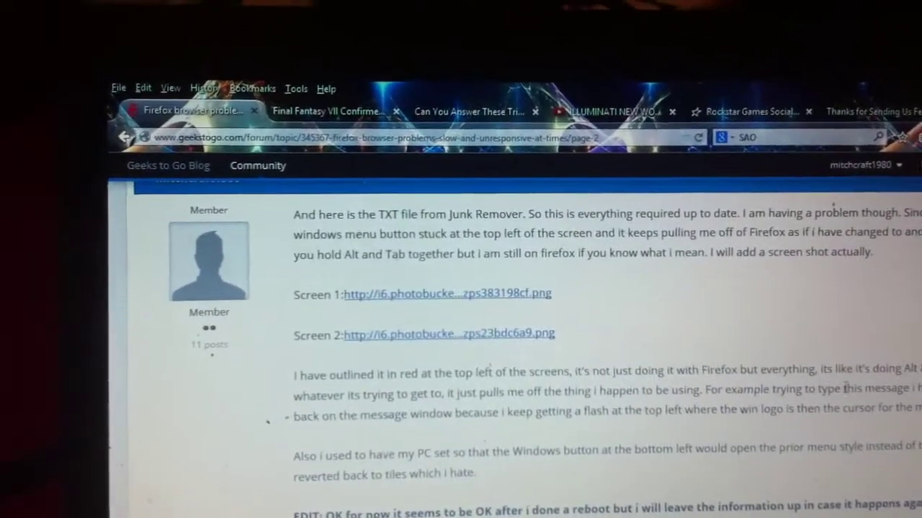
scroll(853, 362, down, 2)
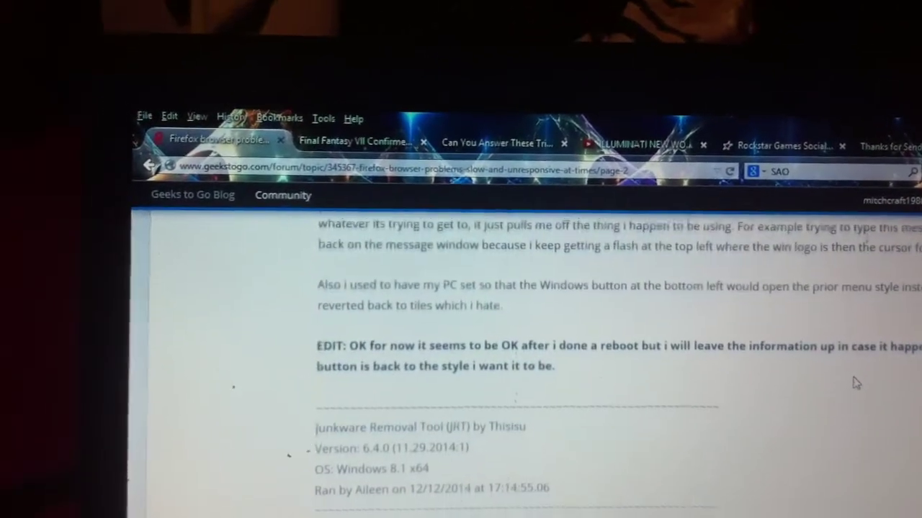
scroll(853, 362, down, 5)
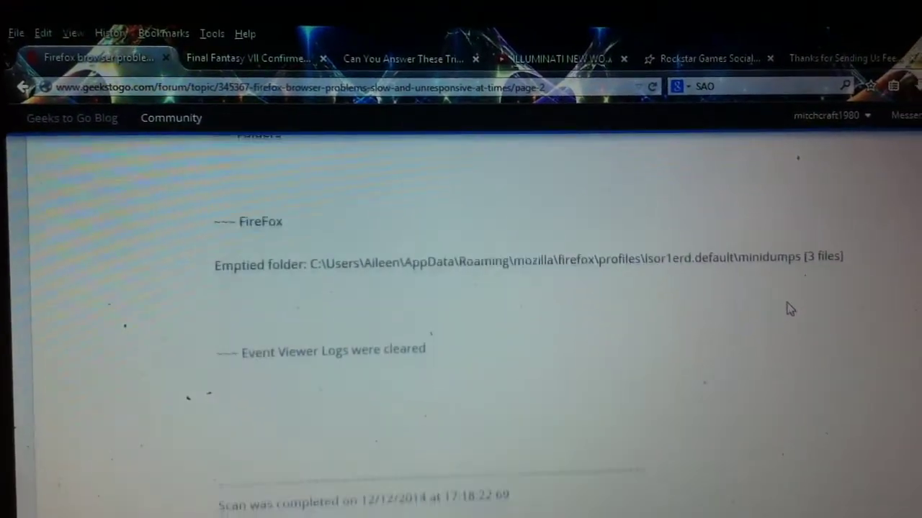
scroll(790, 308, down, 5)
scroll(790, 309, down, 5)
scroll(789, 309, down, 5)
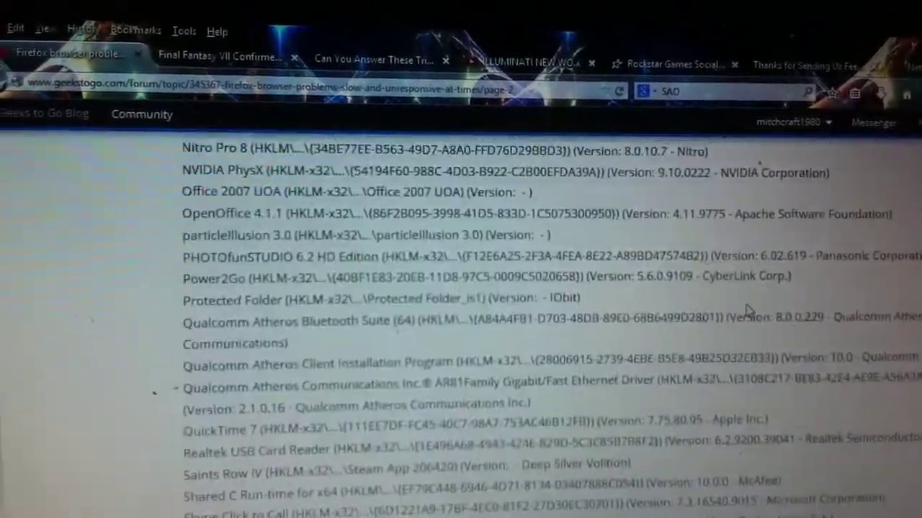
scroll(749, 310, down, 5)
scroll(749, 309, down, 5)
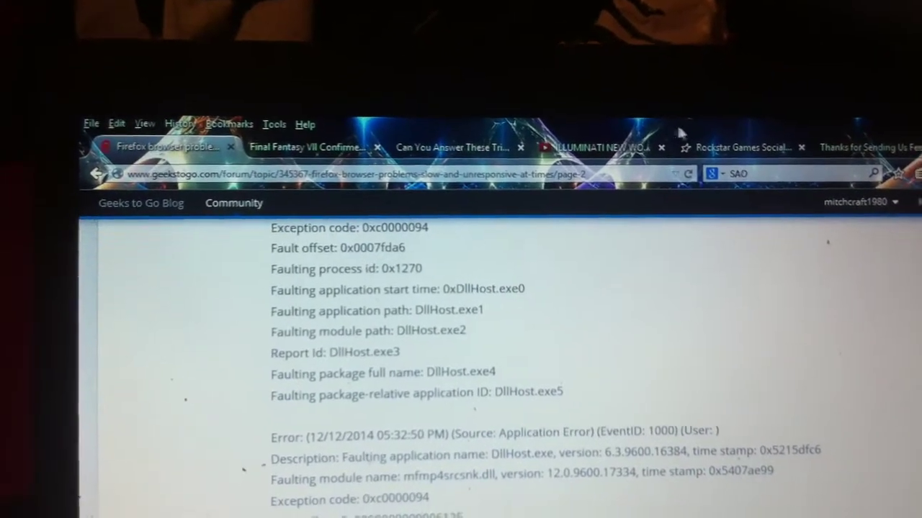
scroll(726, 214, down, 5)
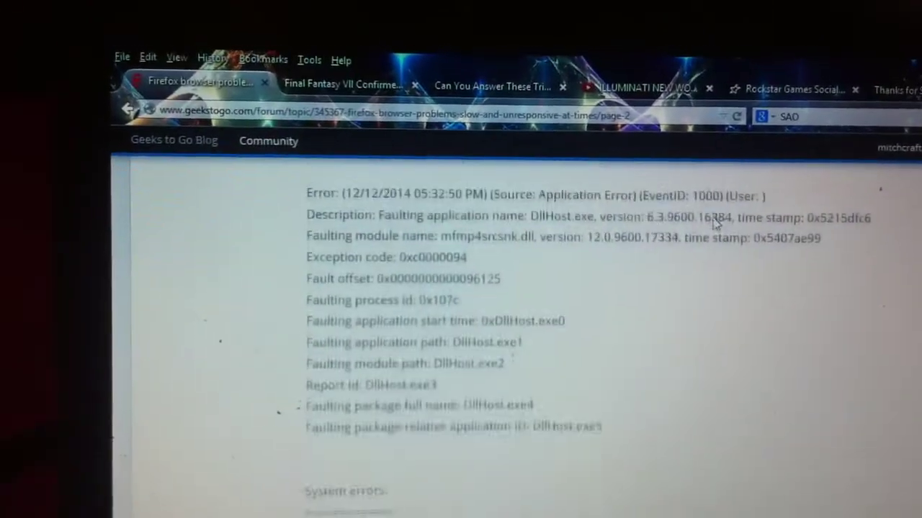
scroll(725, 215, down, 3)
scroll(725, 215, down, 4)
scroll(726, 215, down, 3)
scroll(695, 222, down, 5)
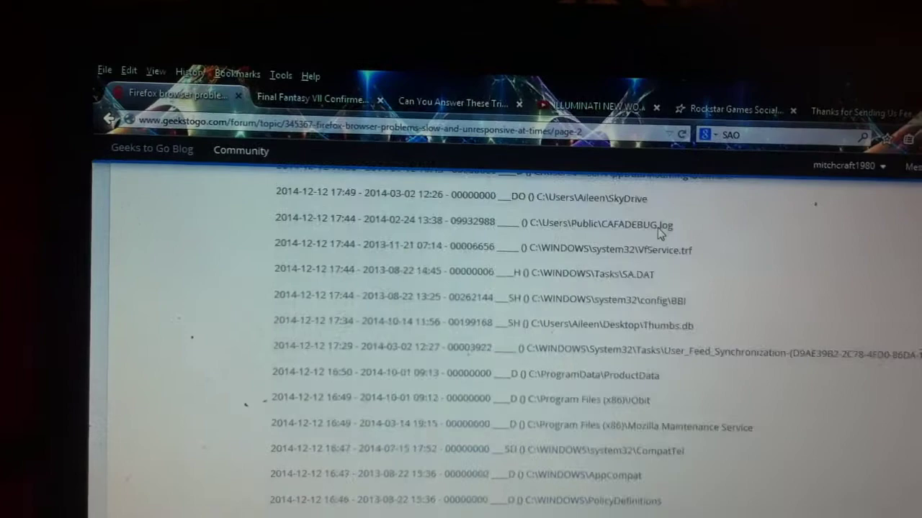
scroll(648, 231, down, 5)
scroll(663, 209, down, 5)
scroll(674, 198, down, 5)
scroll(648, 198, down, 5)
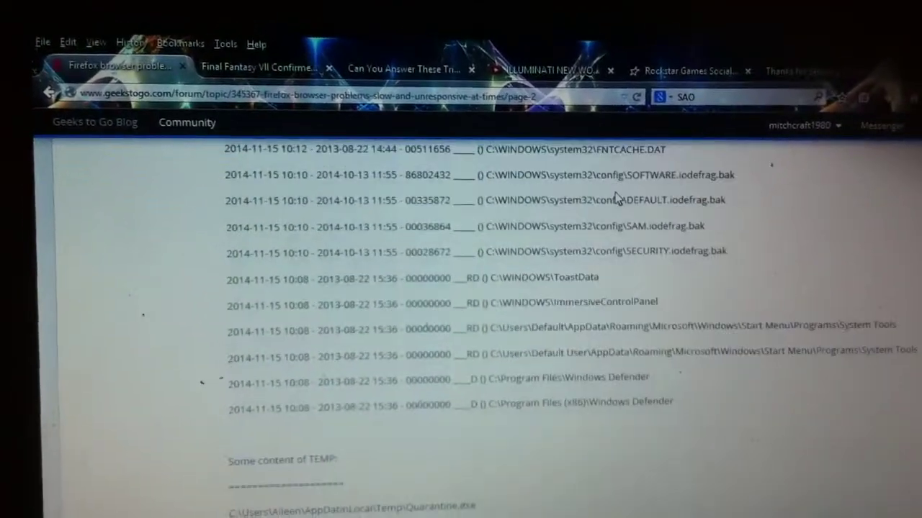